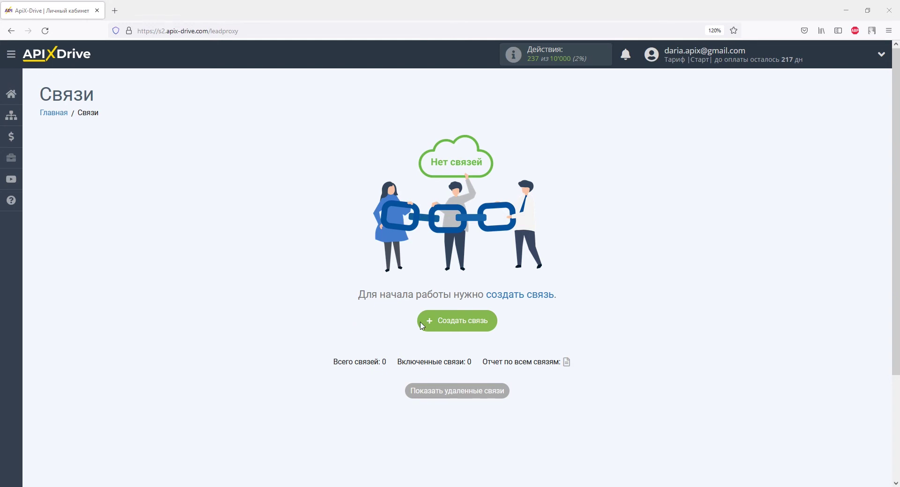
Step: Start a new connection with Телеграм (источник) as the data source
left_click(439, 327)
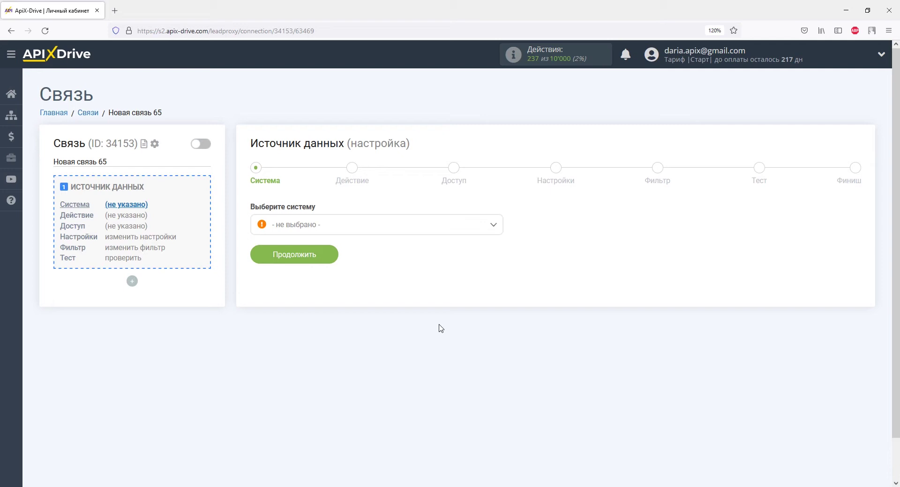
left_click(492, 226)
scroll(498, 279, "down", 5)
left_click_drag(498, 279, 498, 381)
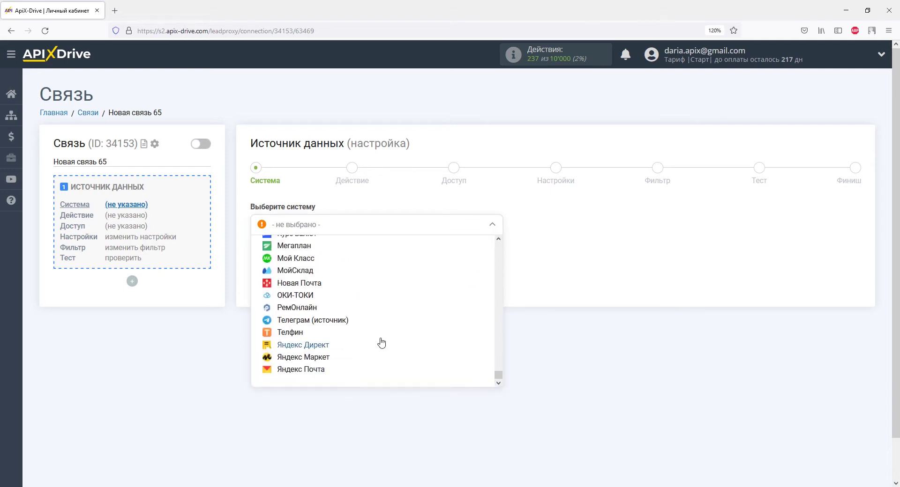
left_click(331, 322)
left_click(329, 255)
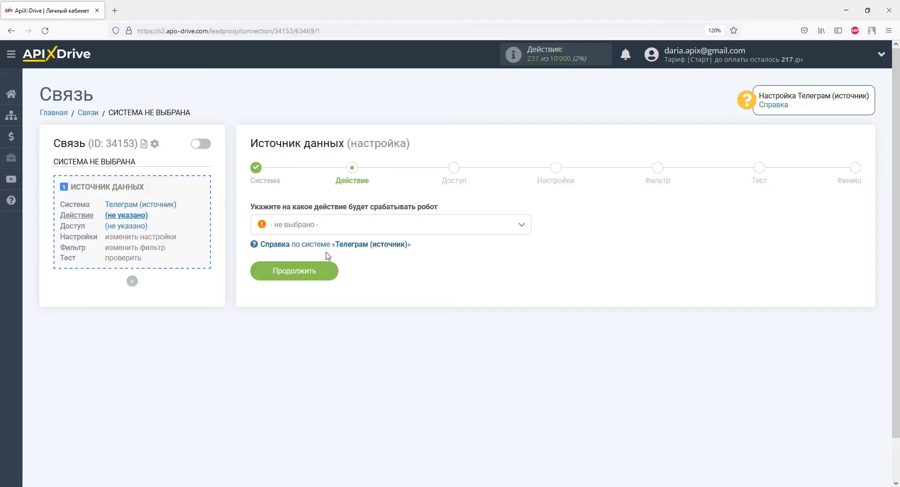
Step: Set the trigger to Получить сообщения (новые) and open the Telegram account connection form
left_click(327, 226)
left_click(334, 282)
left_click(333, 280)
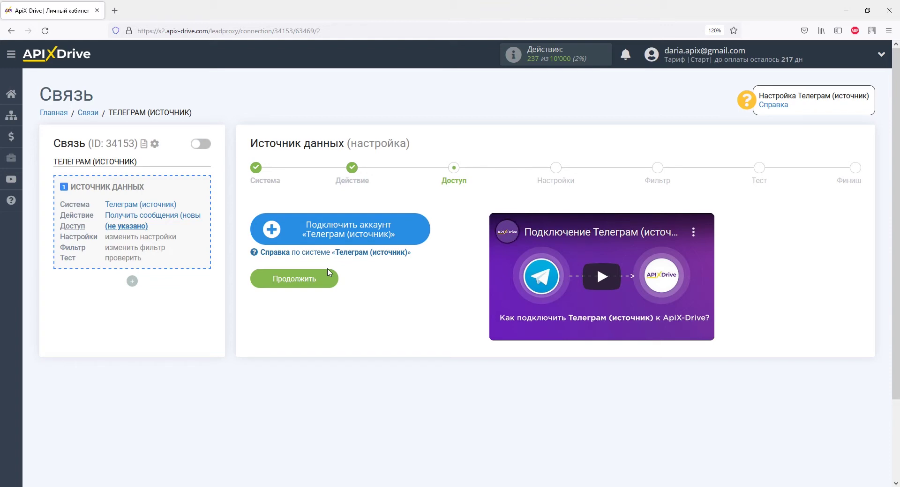
left_click(287, 230)
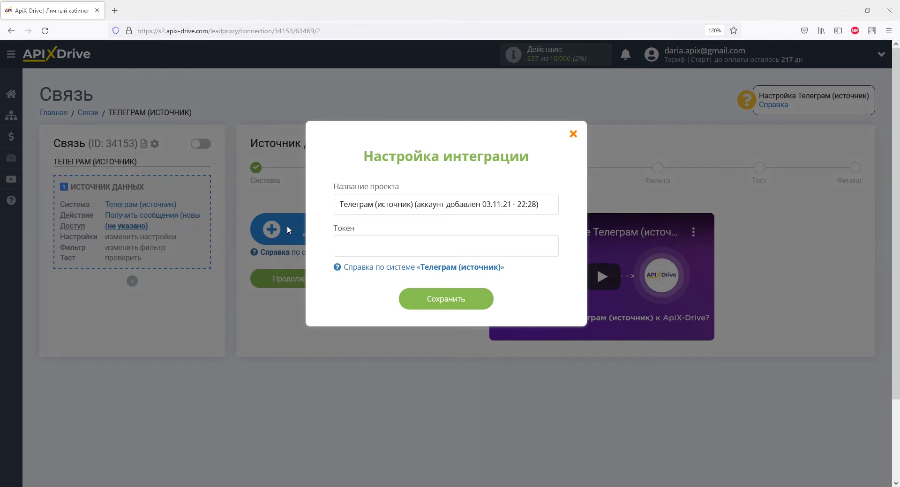
key("alt+Tab")
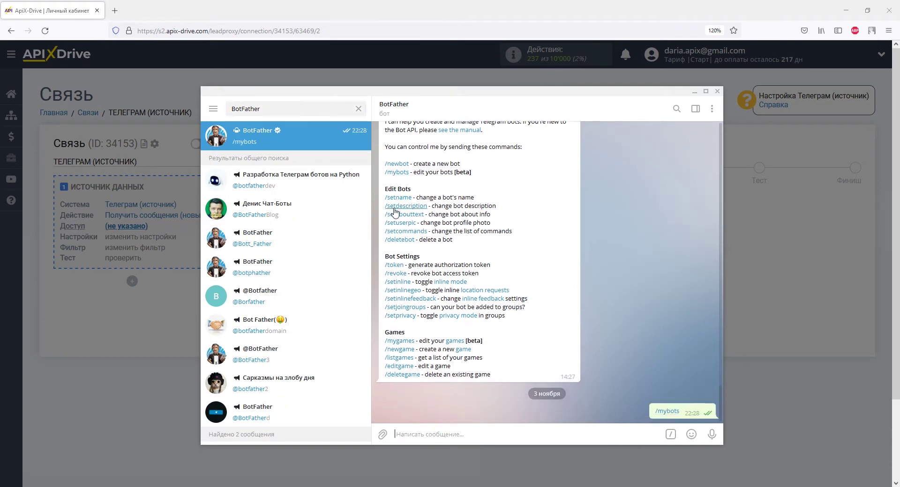
Step: Show the Apix-Drive_ bot's API Token in BotFather and copy it
left_click(487, 391)
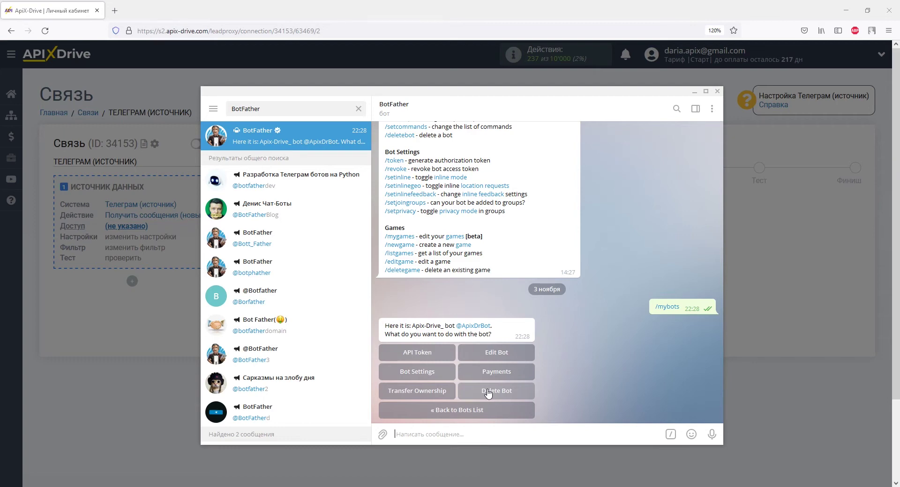
left_click(431, 352)
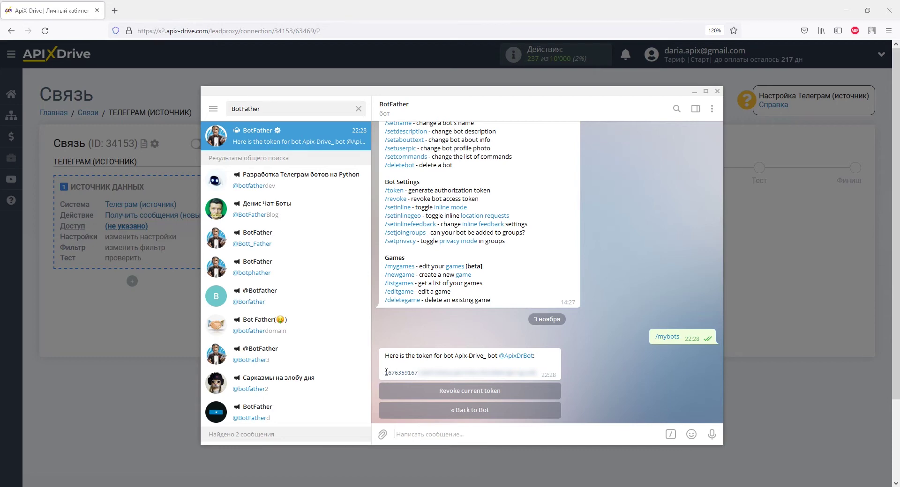
left_click_drag(384, 373, 537, 373)
right_click(537, 373)
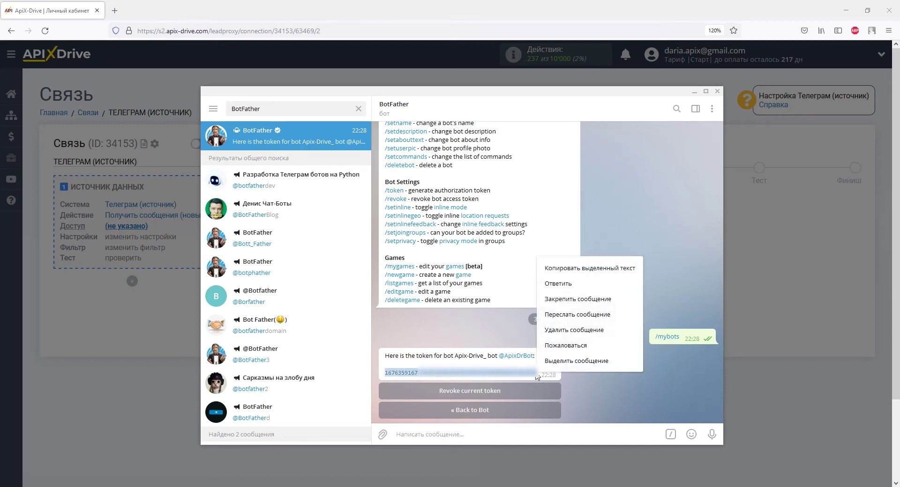
left_click(562, 271)
key("alt+Tab")
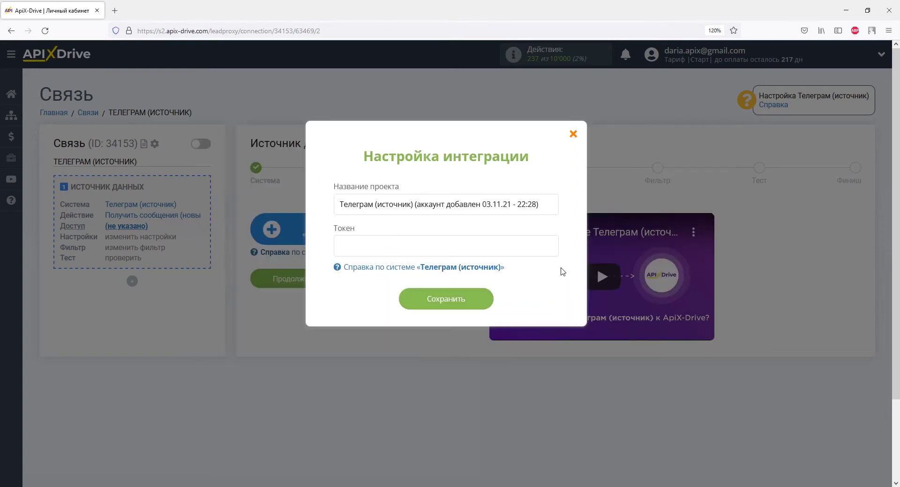
Step: Paste the bot token into the Token field and select the help article's getWebhookInfo address
right_click(464, 246)
left_click(493, 314)
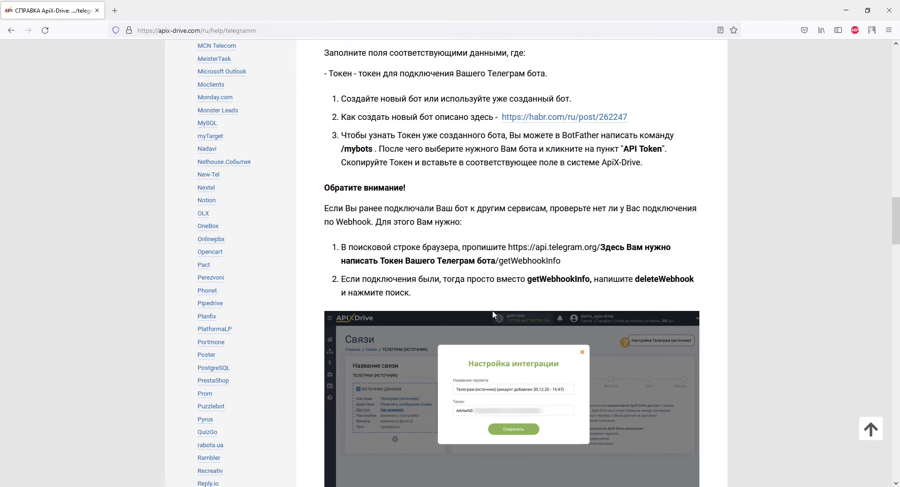
left_click_drag(508, 247, 560, 262)
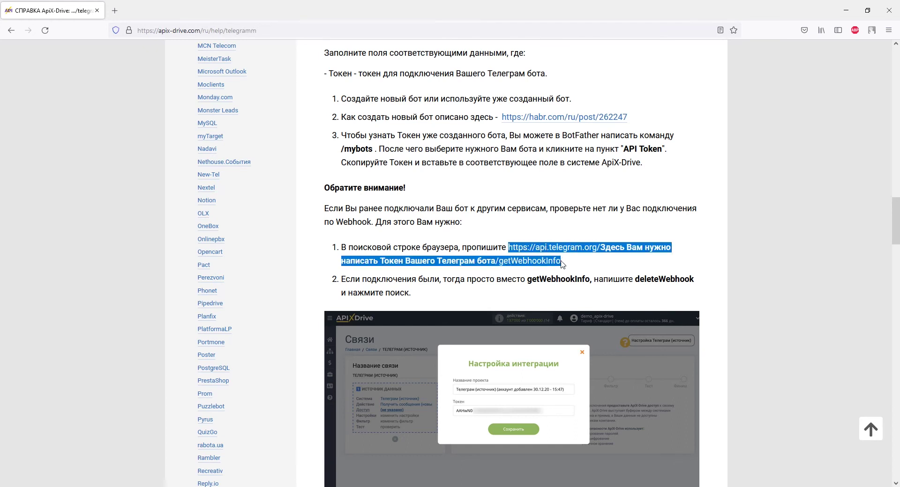
Step: Copy the getWebhookInfo address from the help article into a new tab's address bar
right_click(559, 261)
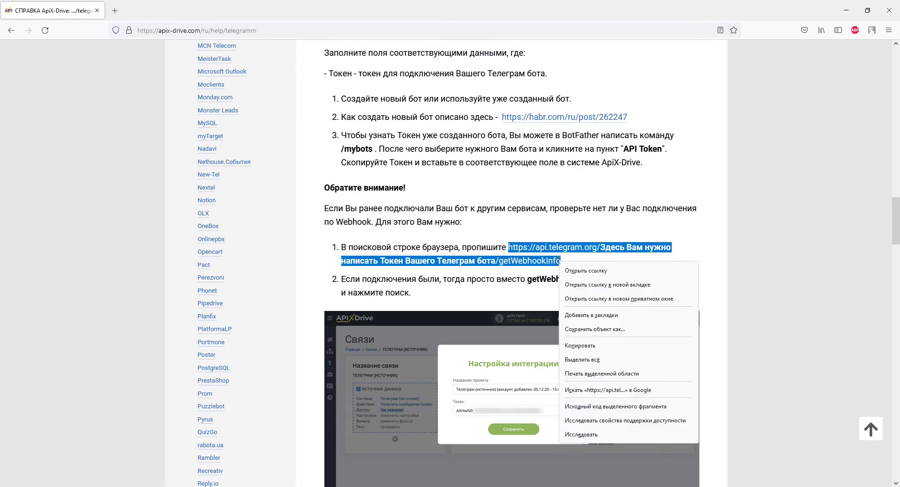
left_click(578, 345)
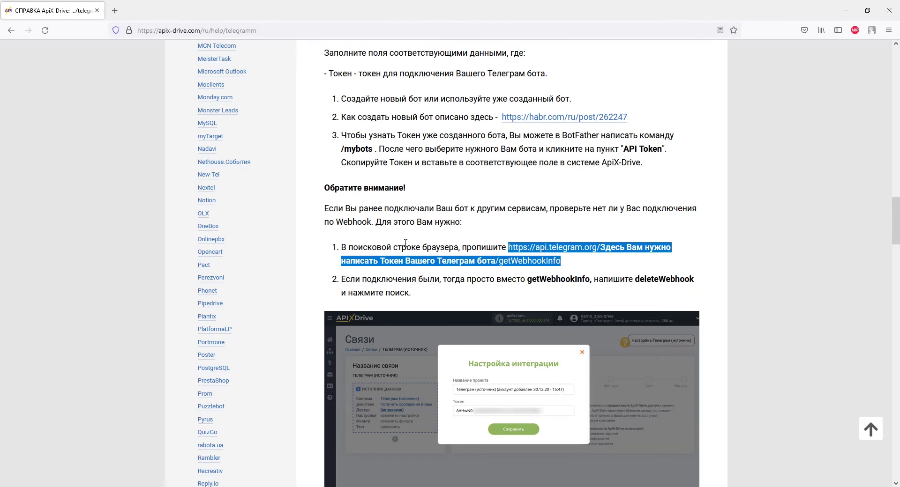
left_click(122, 12)
right_click(125, 30)
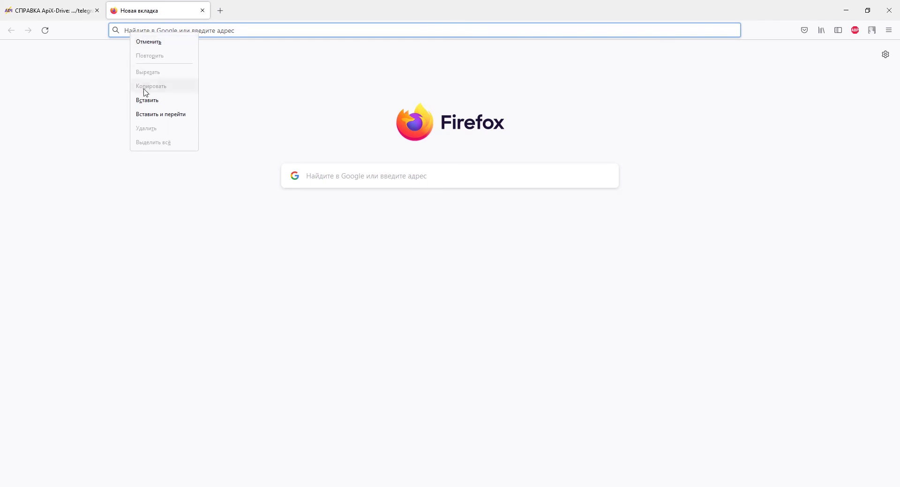
left_click(147, 101)
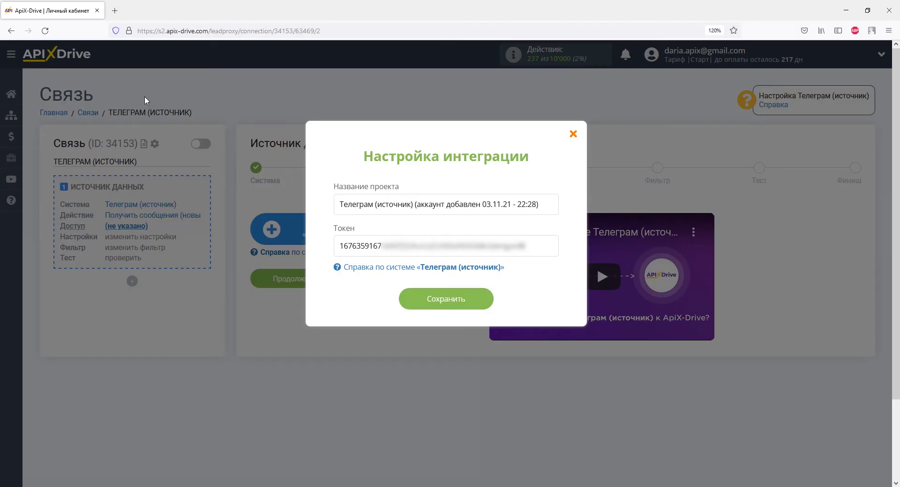
Step: Replace the address's token placeholder with the bot token and load it, getting 404 Not Found
left_click_drag(340, 246, 523, 246)
right_click(524, 245)
left_click(554, 299)
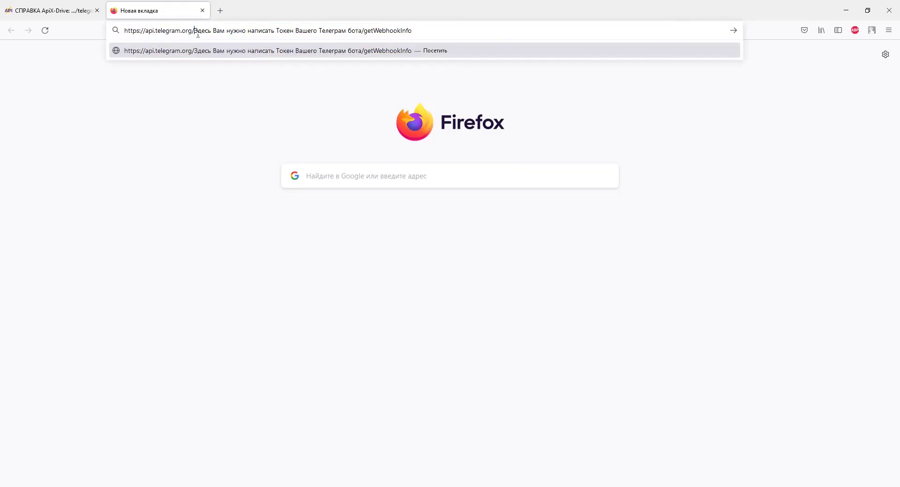
left_click_drag(195, 31, 361, 36)
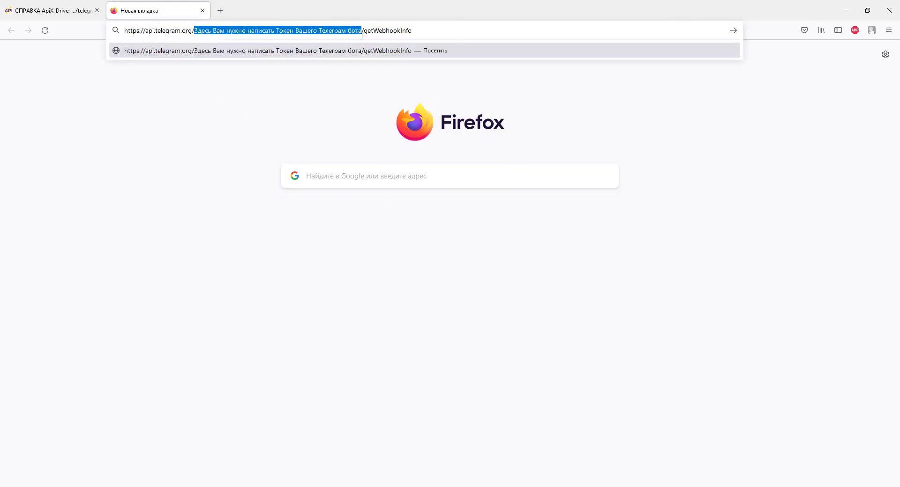
right_click(362, 35)
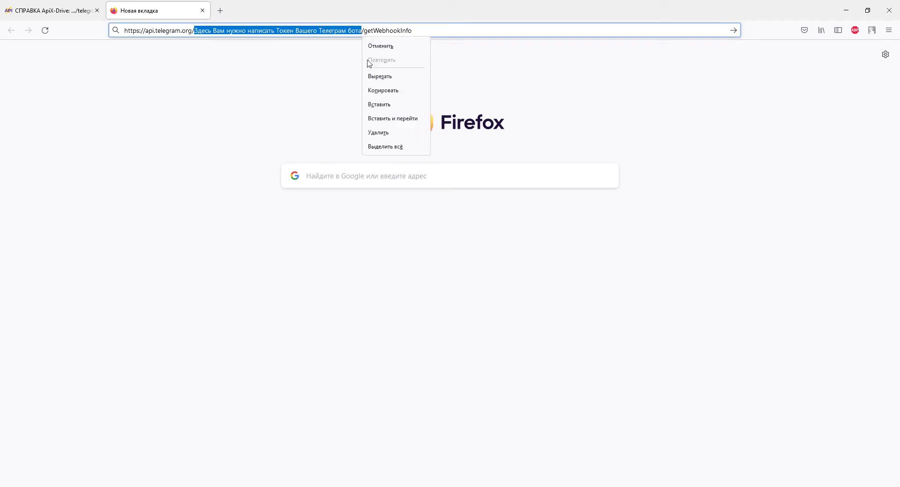
left_click(375, 107)
key("Return")
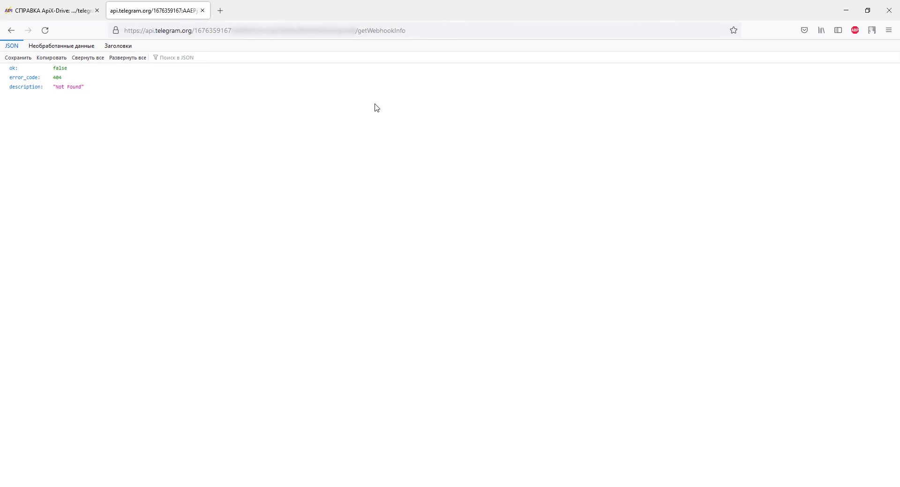
left_click(57, 11)
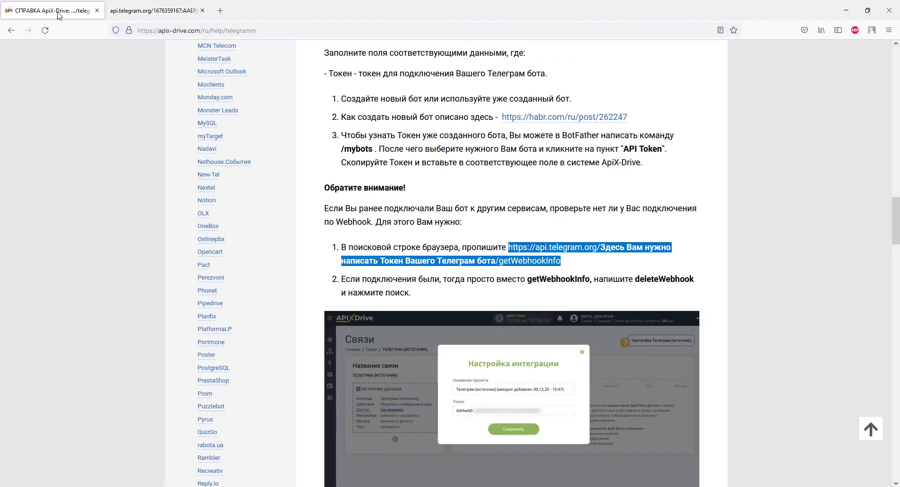
Step: Put the getWebhookInfo address into a fresh tab with the bot token replacing the placeholder
right_click(553, 262)
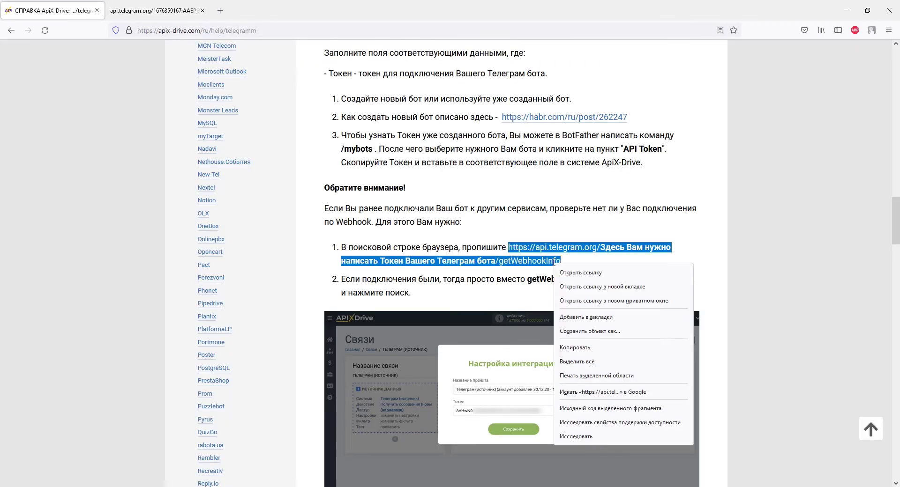
left_click(576, 347)
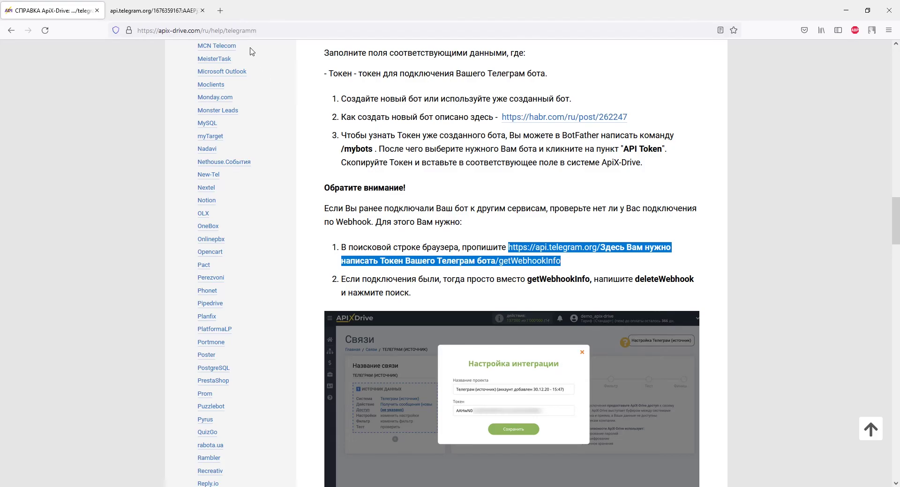
left_click(219, 10)
right_click(231, 29)
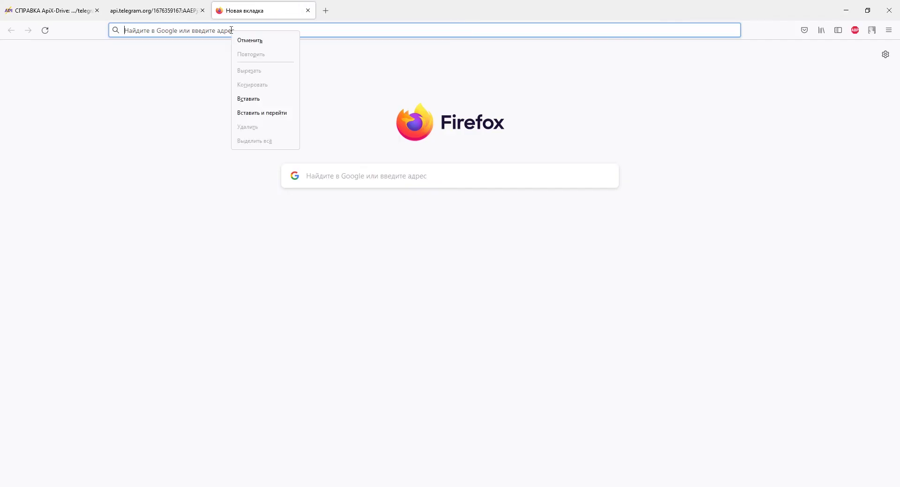
left_click(247, 97)
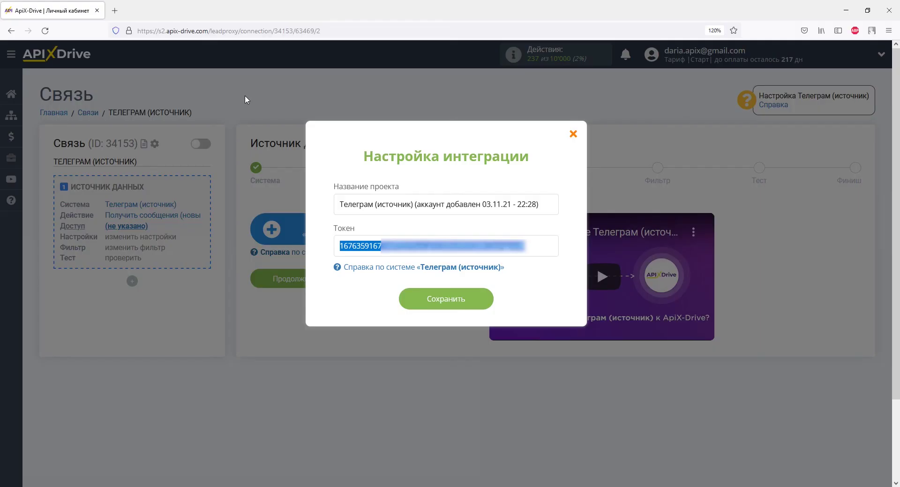
right_click(346, 253)
left_click(371, 300)
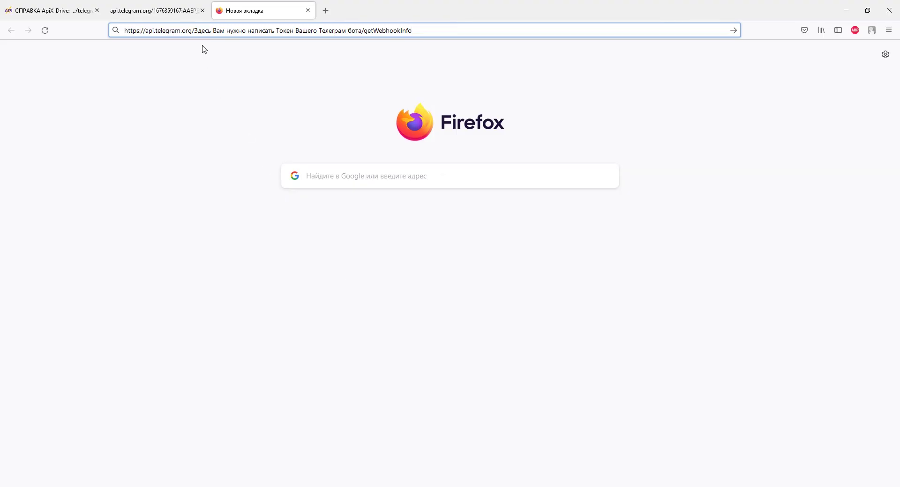
left_click_drag(193, 30, 362, 33)
right_click(362, 33)
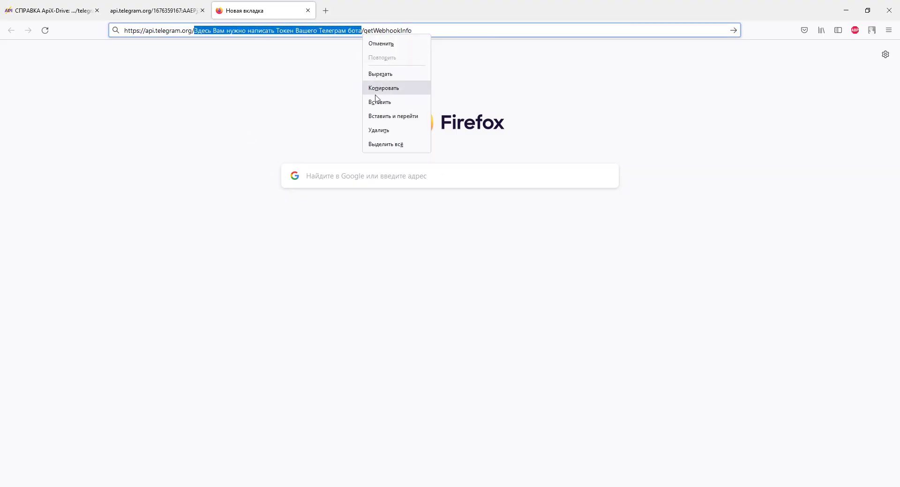
left_click(377, 100)
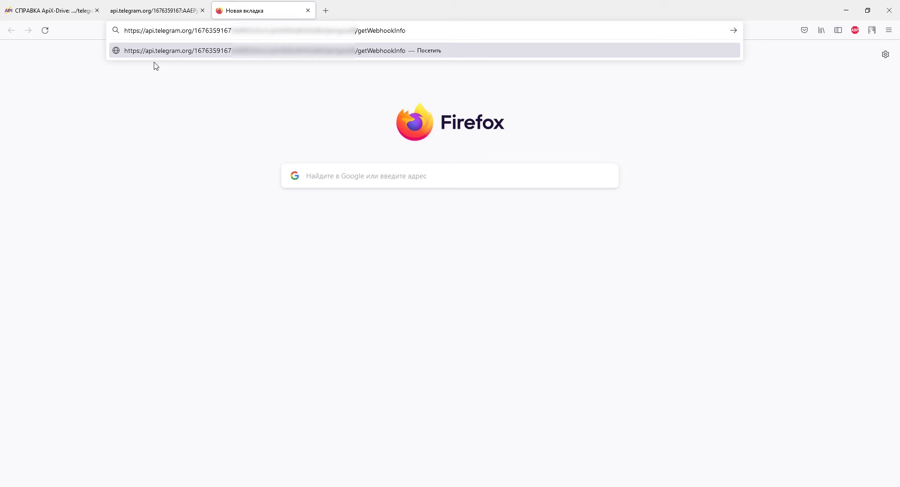
Step: Swap getWebhookInfo for deleteWebhook, load the address, and save the Telegram integration
left_click(55, 15)
left_click(617, 291)
left_click_drag(635, 278, 695, 282)
right_click(693, 278)
left_click(700, 290)
left_click(271, 12)
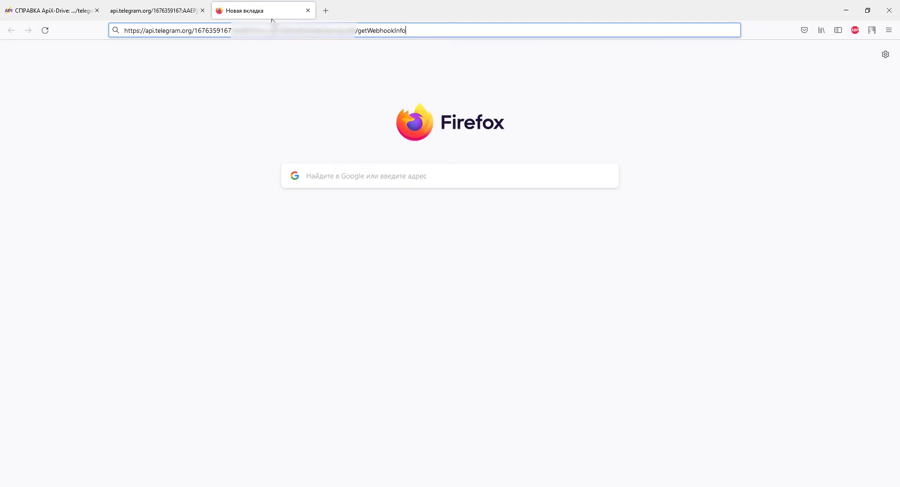
left_click_drag(357, 31, 418, 37)
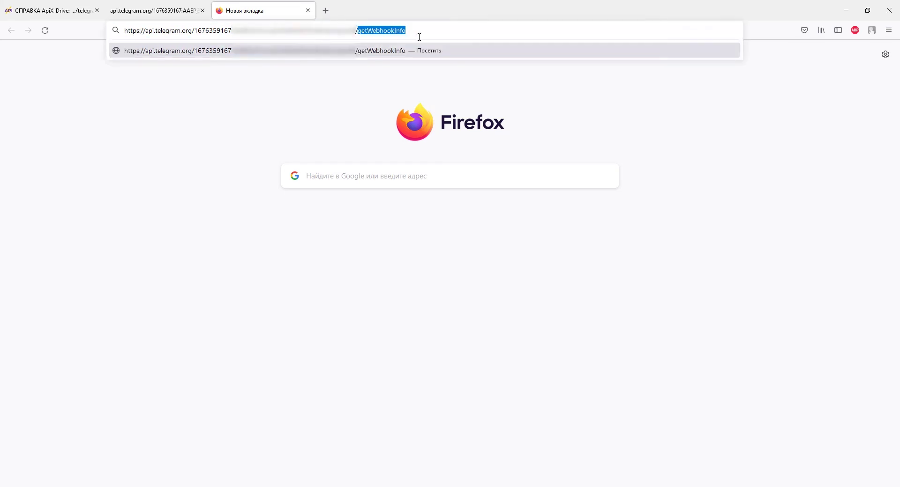
right_click(407, 30)
left_click(424, 98)
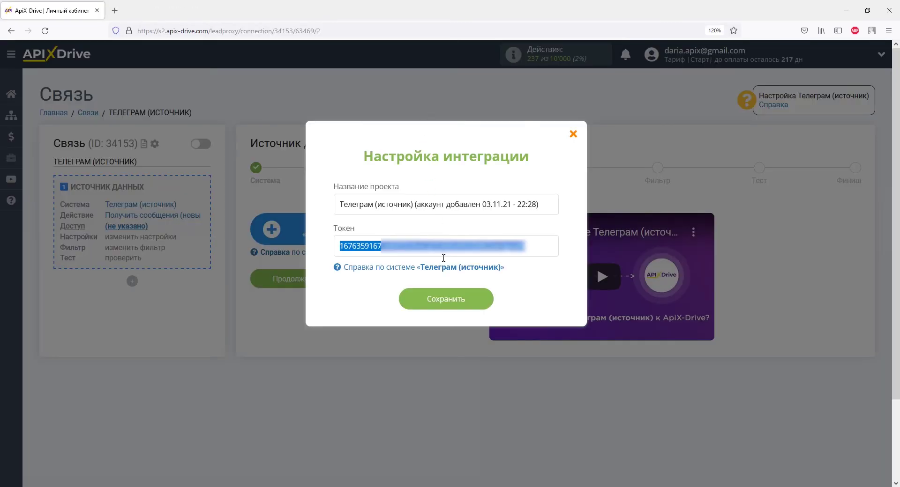
left_click(447, 302)
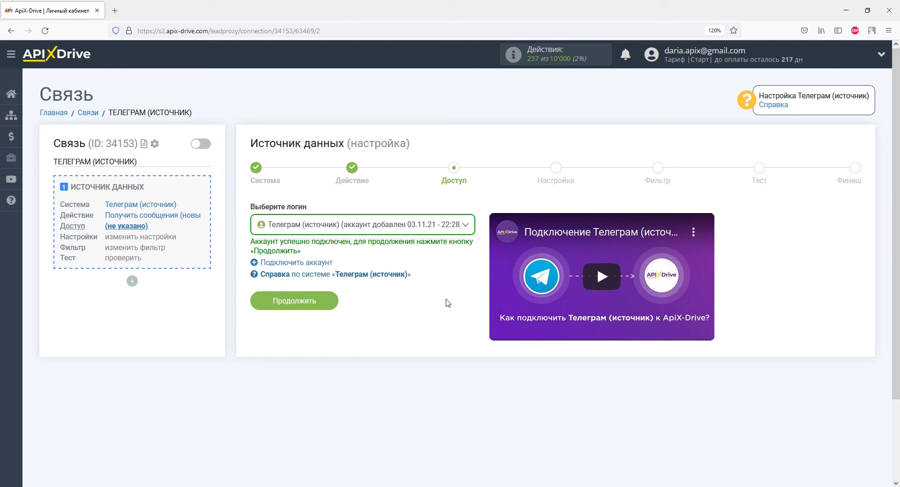
Step: Continue through the Доступ, Настройки and Фильтр steps to load the Telegram test data
left_click(333, 301)
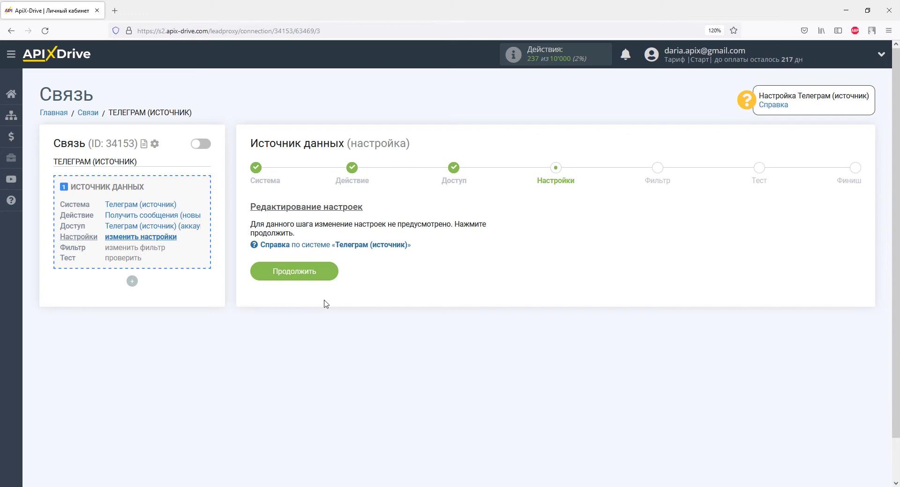
left_click(322, 272)
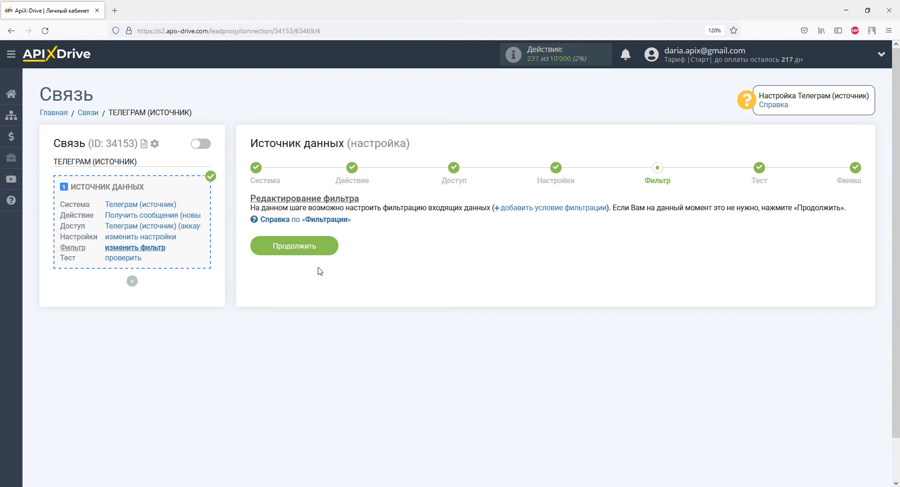
left_click(322, 245)
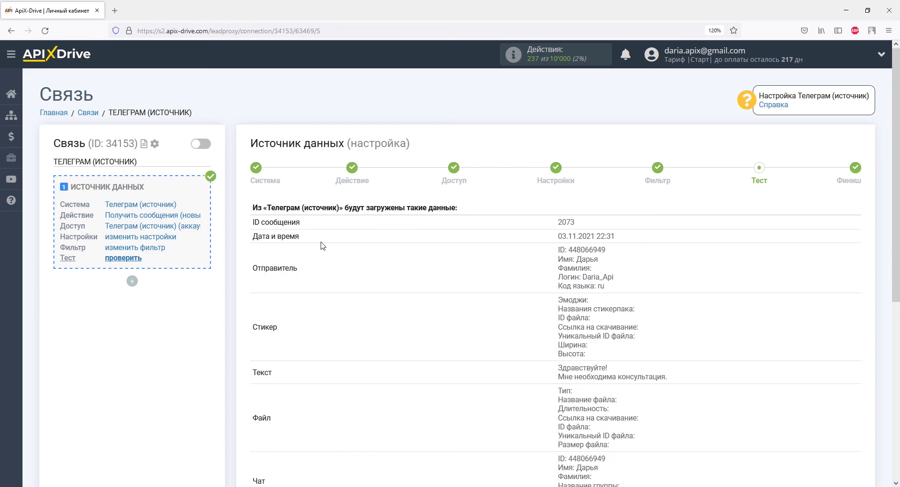
Step: Finish the Telegram source setup and begin configuring the Прием данных block
scroll(322, 245, "down", 5)
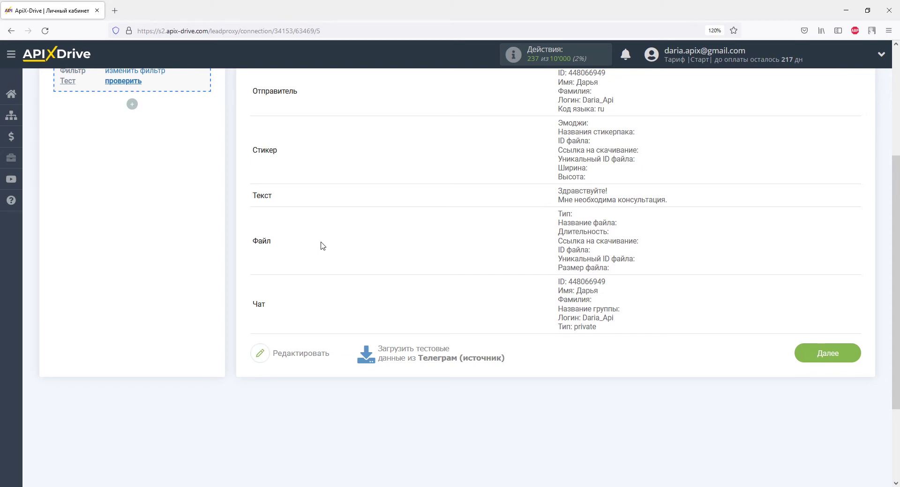
left_click(803, 353)
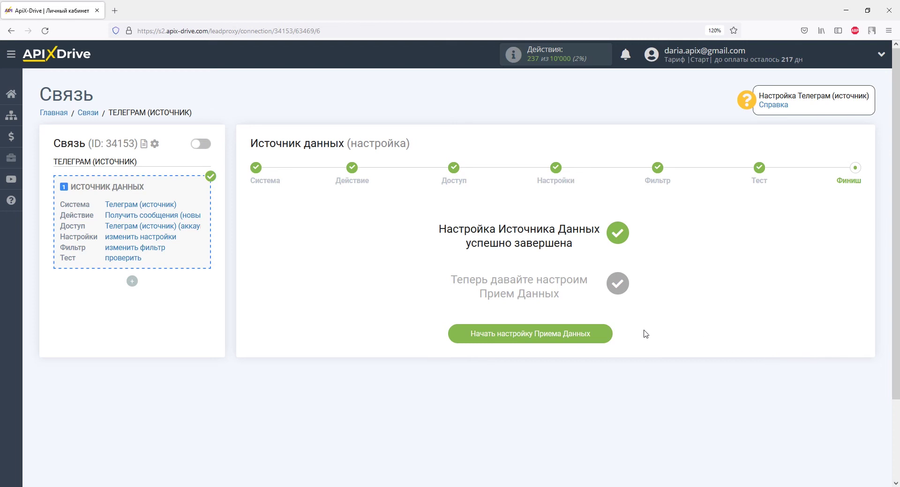
left_click(602, 335)
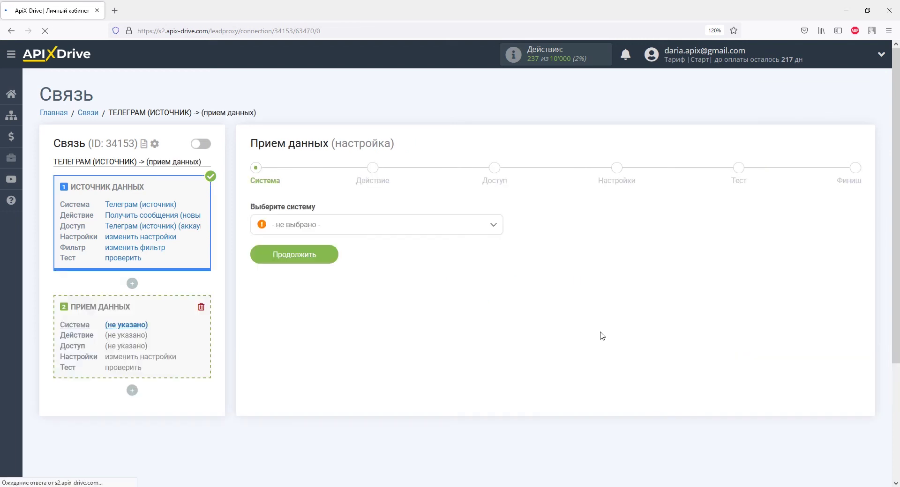
Step: Choose Google Sheets as the receiving system with the Добавить строку action
left_click(492, 225)
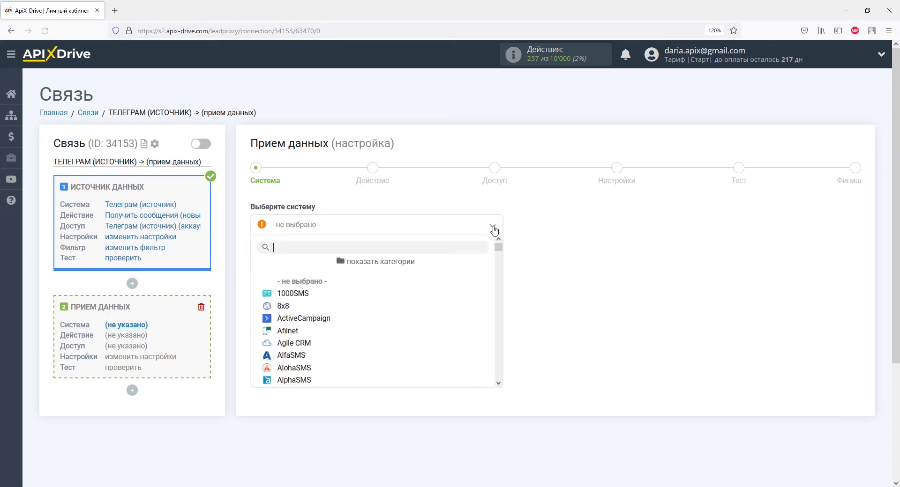
left_click_drag(498, 243, 498, 280)
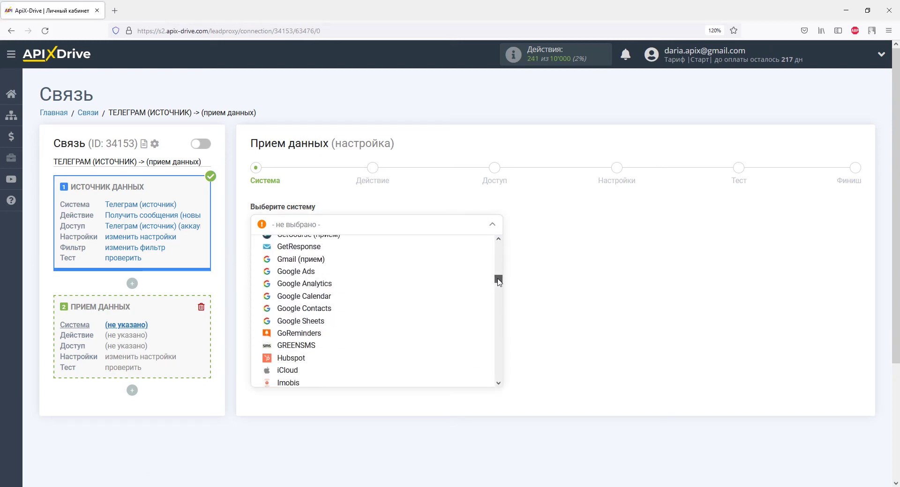
left_click(353, 304)
left_click(333, 278)
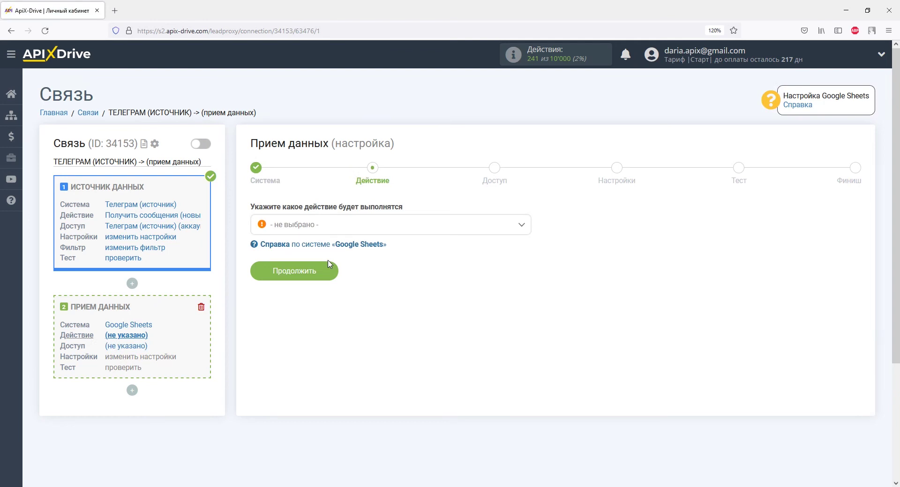
left_click(322, 225)
left_click(322, 294)
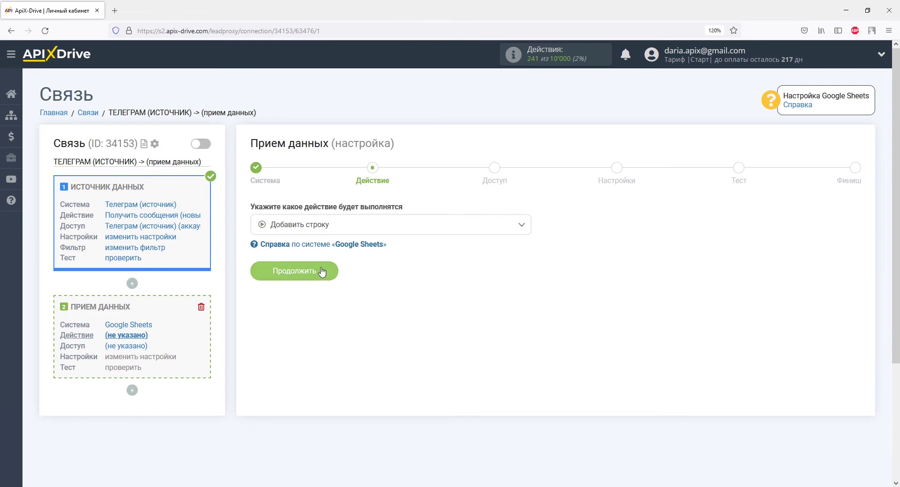
left_click(322, 272)
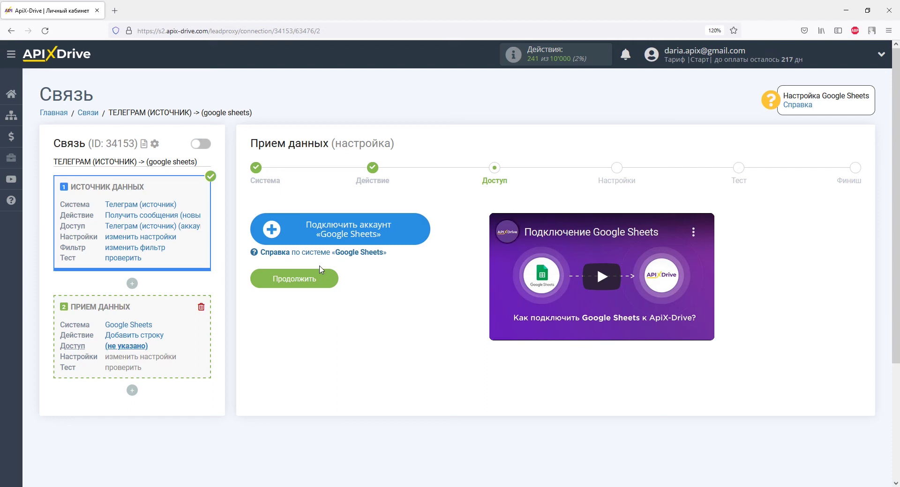
Step: Sign in with the Google account's e-mail and password and grant ApiX-Drive access
left_click(282, 224)
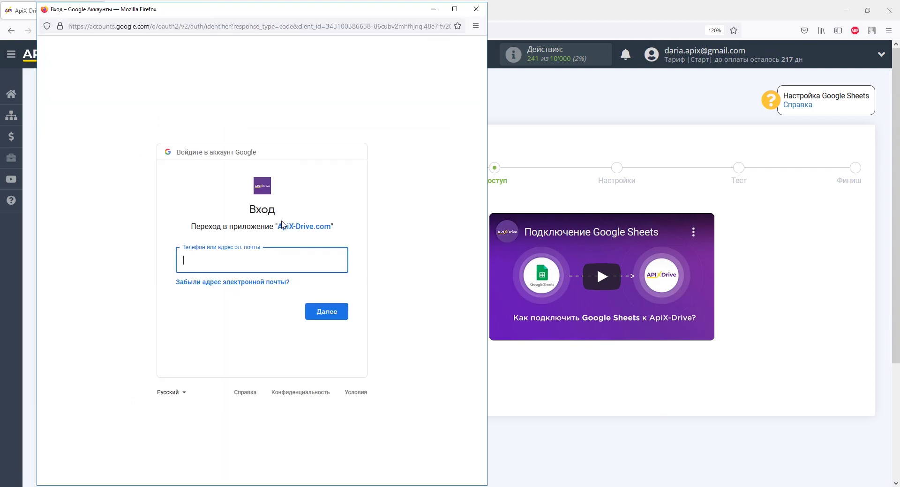
key("Return")
type("•••••••••••••")
key("Return")
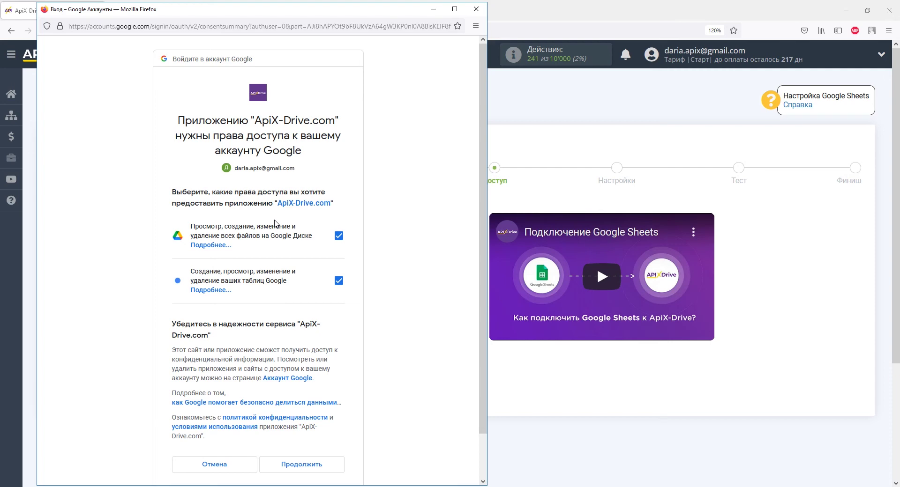
left_click(287, 463)
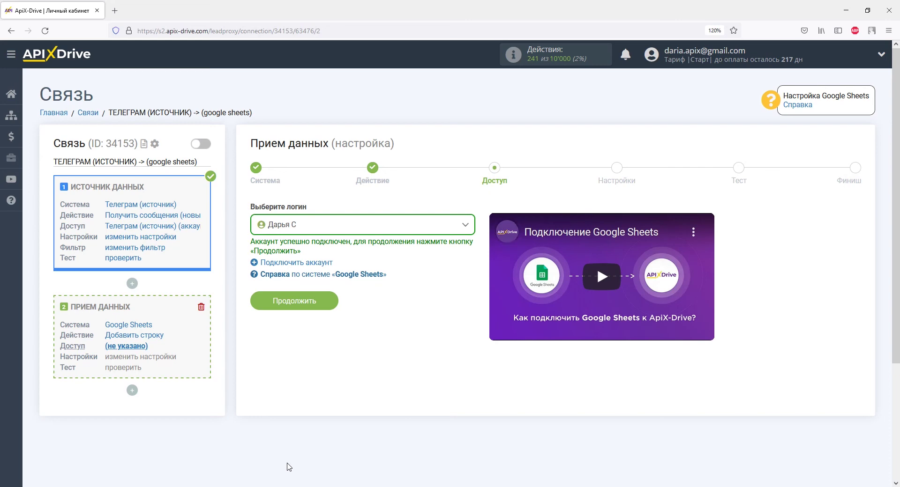
left_click(326, 301)
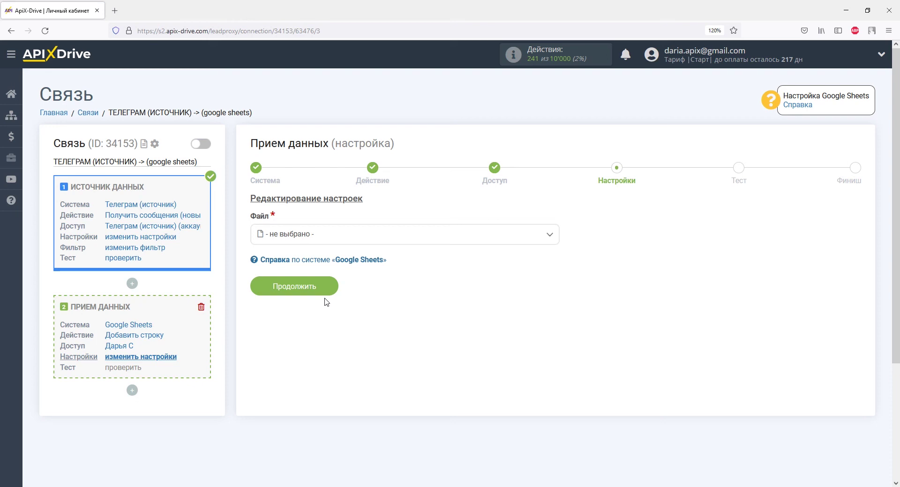
Step: Select the Обращения из Телеграм file and its Лист1 sheet in the receiving settings
left_click(322, 239)
left_click(328, 291)
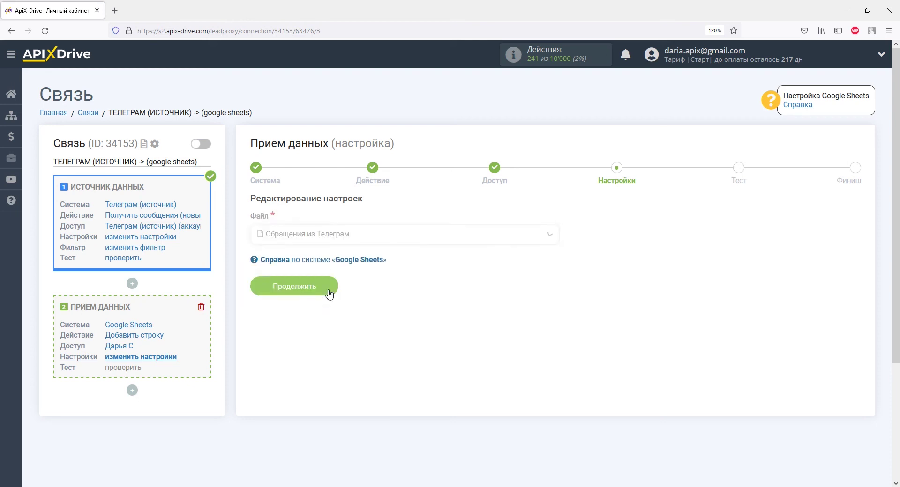
left_click(328, 290)
left_click(296, 344)
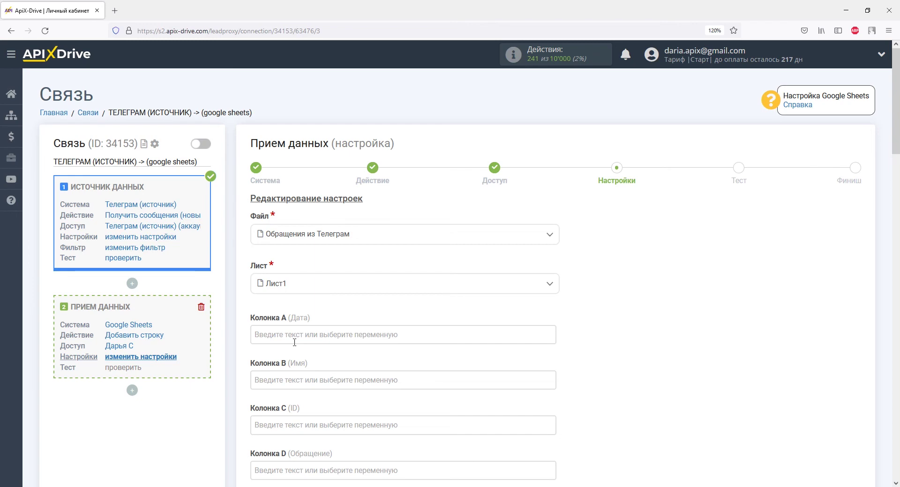
left_click(294, 335)
Step: Map message date and time, sender first name, sender ID and message text to columns A–D
scroll(295, 337, "down", 5)
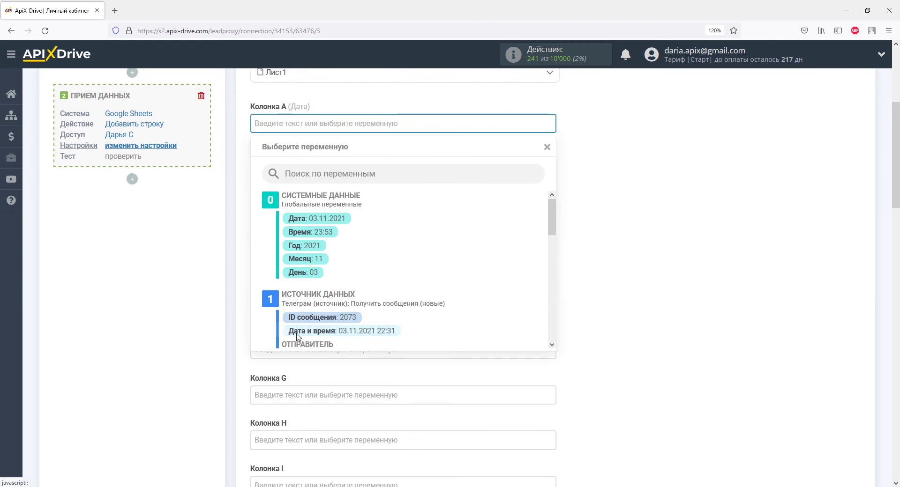
left_click(300, 330)
left_click(292, 170)
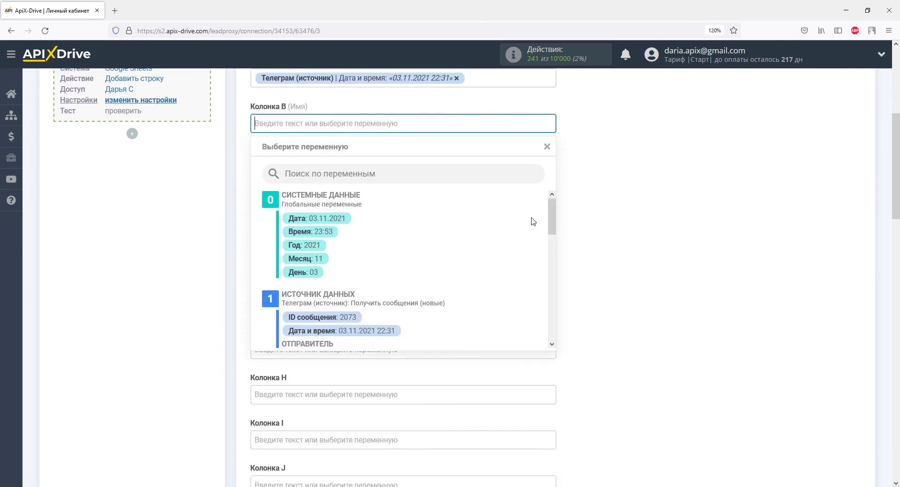
left_click_drag(553, 224, 554, 257)
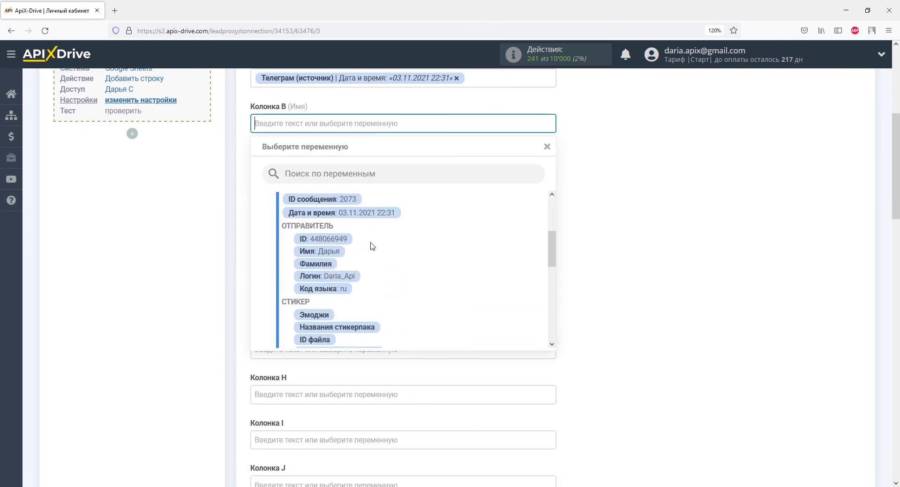
left_click(329, 252)
left_click(301, 168)
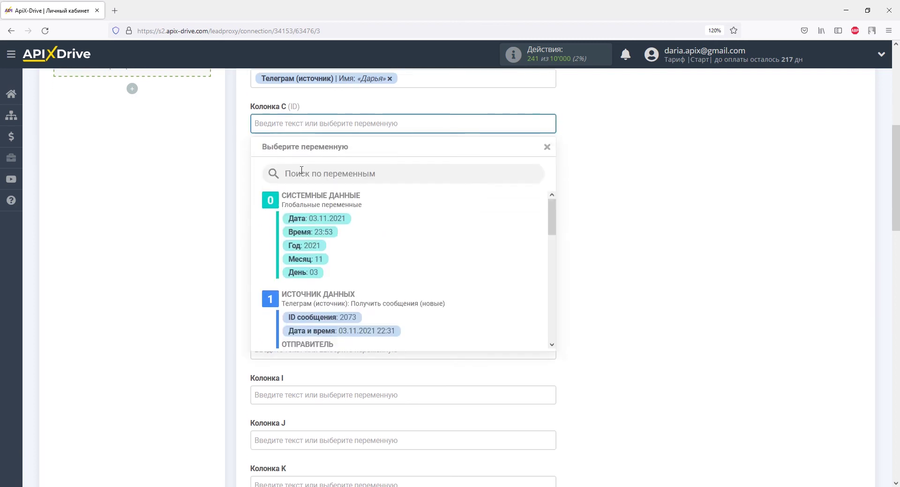
left_click_drag(552, 220, 553, 256)
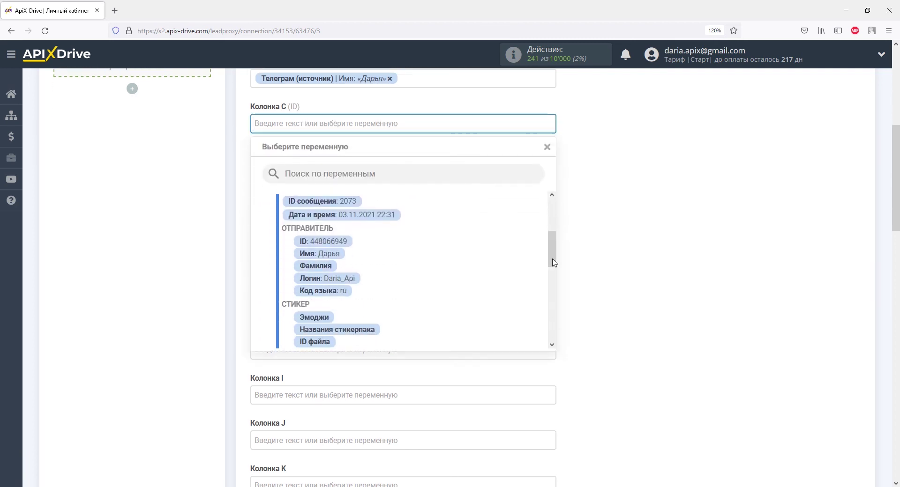
left_click(335, 242)
left_click(301, 170)
mouse_move(552, 230)
left_mouse_down()
mouse_move(553, 263)
mouse_move(518, 297)
left_mouse_up()
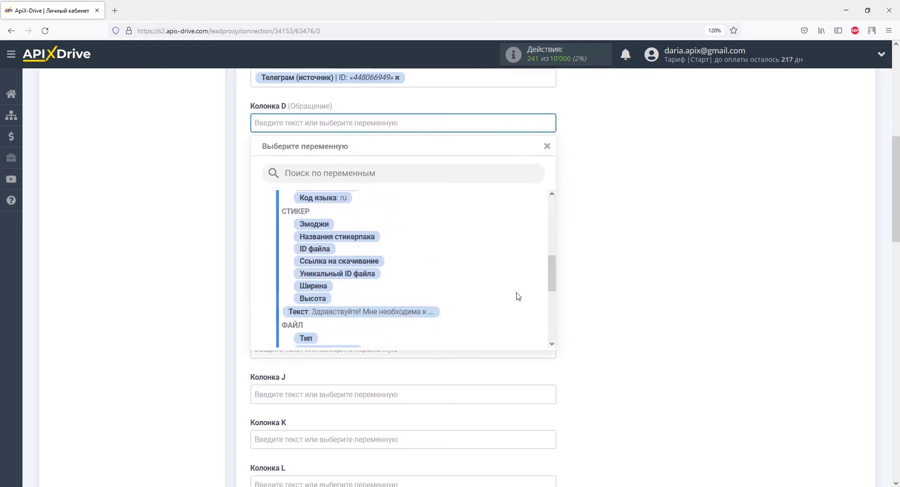
left_click(426, 314)
Step: Enter 'Обращение из Телеграм' in column E and save the column mapping
left_click(305, 168)
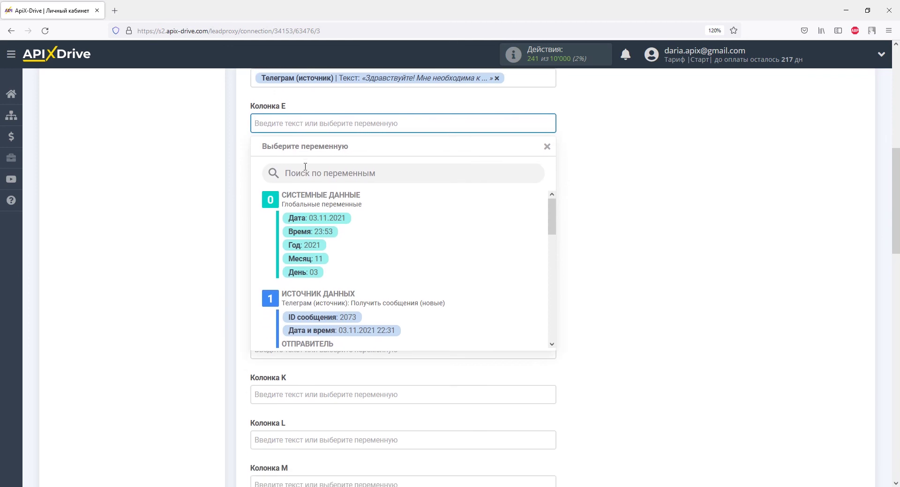
type("Обращение из Теле")
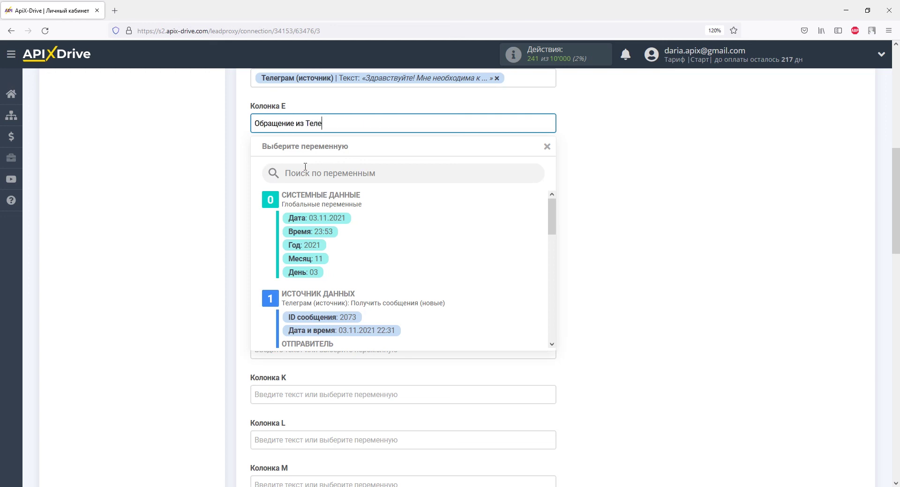
type("грам")
left_click(242, 164)
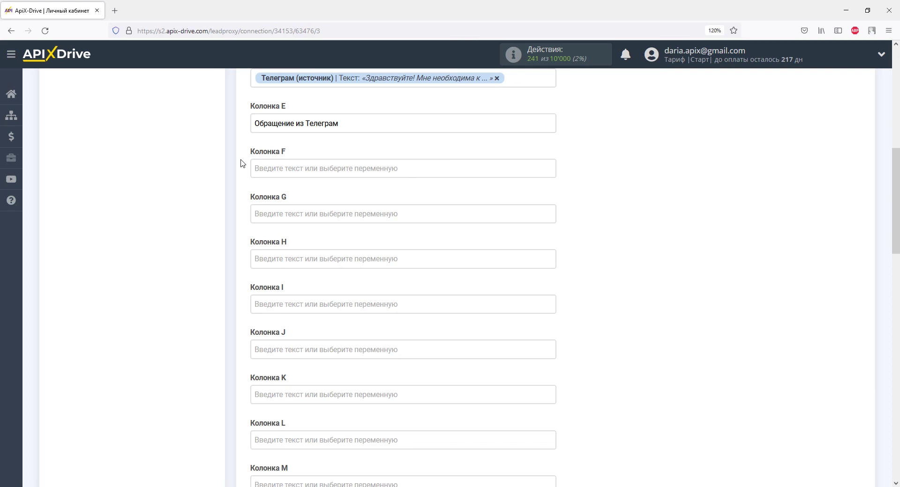
scroll(242, 163, "down", 4)
scroll(243, 163, "down", 3)
scroll(242, 163, "down", 7)
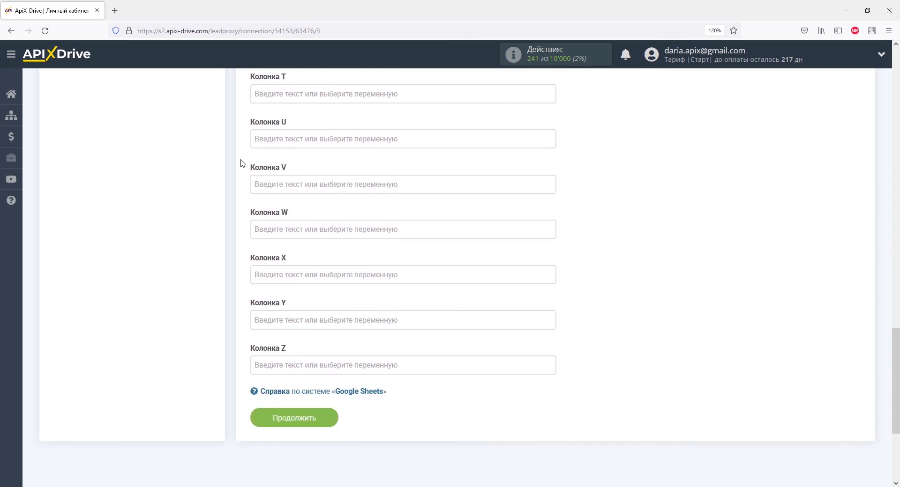
scroll(242, 163, "down", 4)
left_click(272, 234)
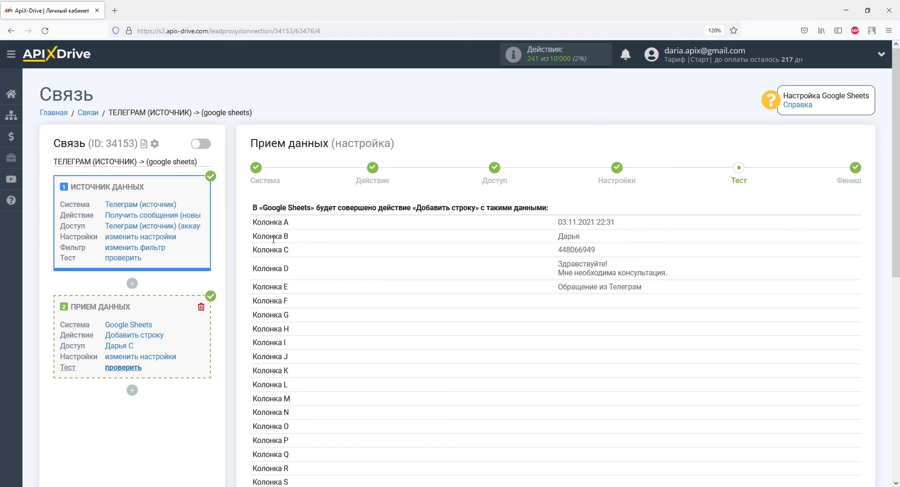
Step: Send a test row to Google Sheets and check it in the Обращения из Телеграм spreadsheet
scroll(273, 239, "down", 10)
left_click(378, 251)
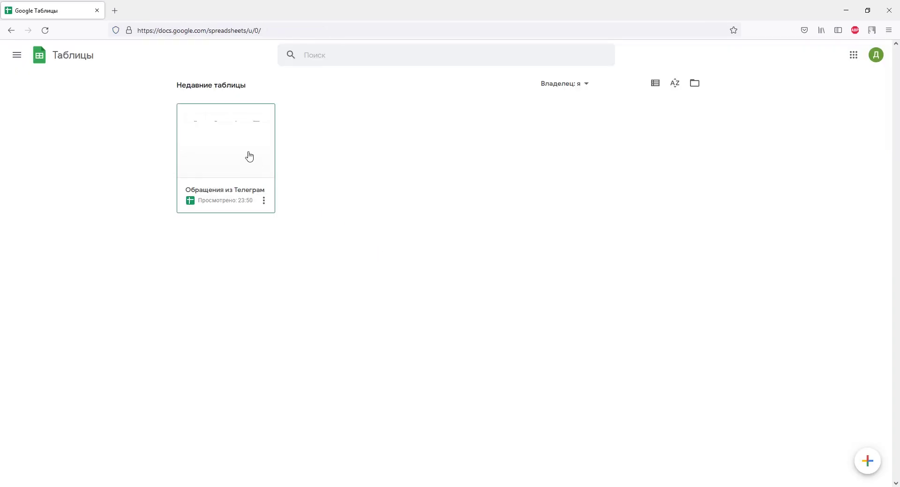
left_click(247, 154)
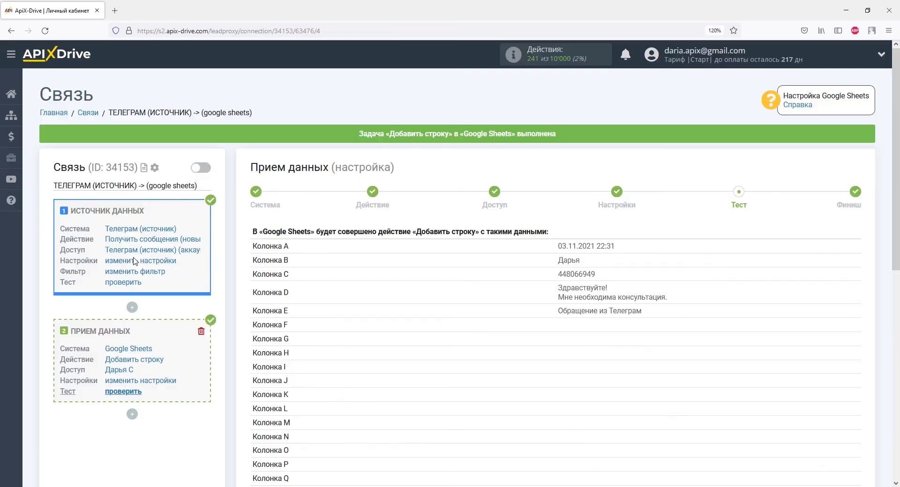
Step: Finish the connection setup and turn on its auto-update
scroll(135, 259, "down", 10)
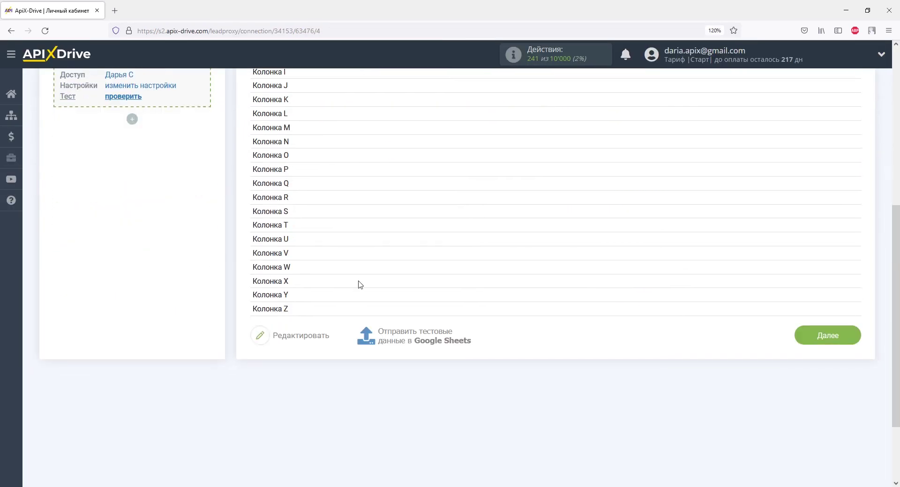
left_click(802, 336)
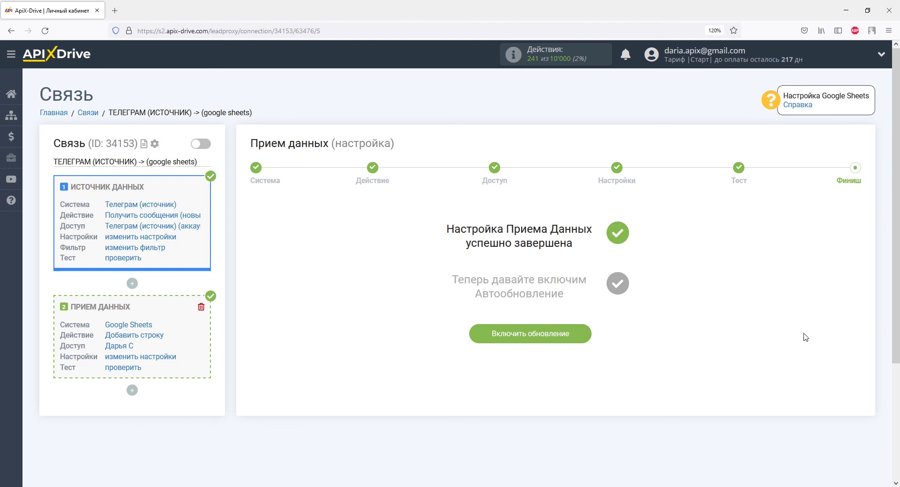
left_click(579, 336)
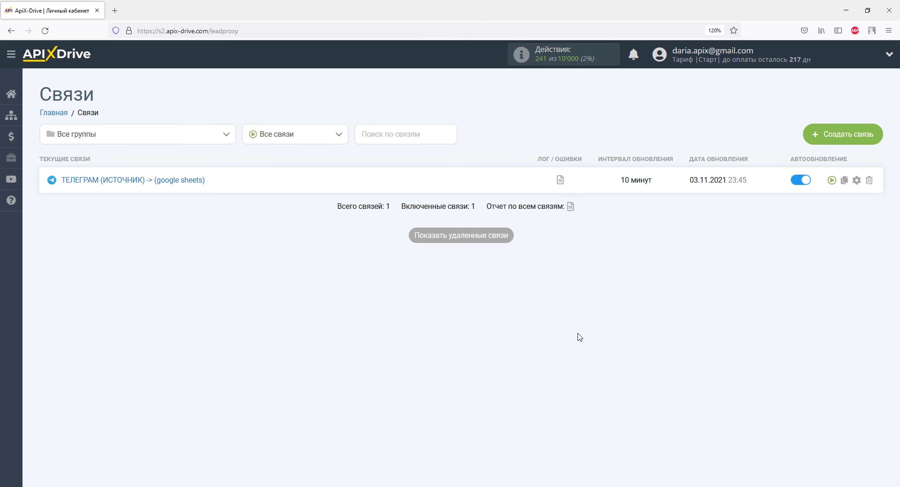
Step: Change the connection's update interval from 10 to 5 минут and save it
left_click(856, 181)
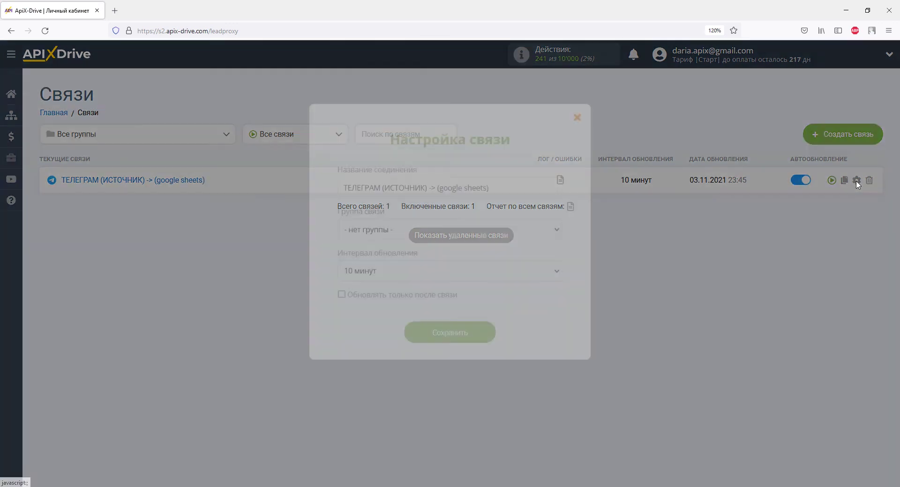
left_click(556, 271)
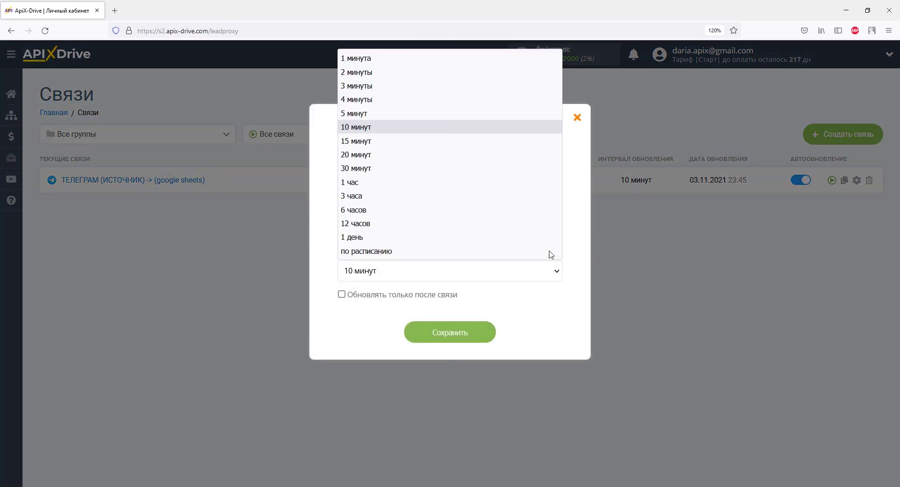
left_click(506, 114)
left_click(471, 336)
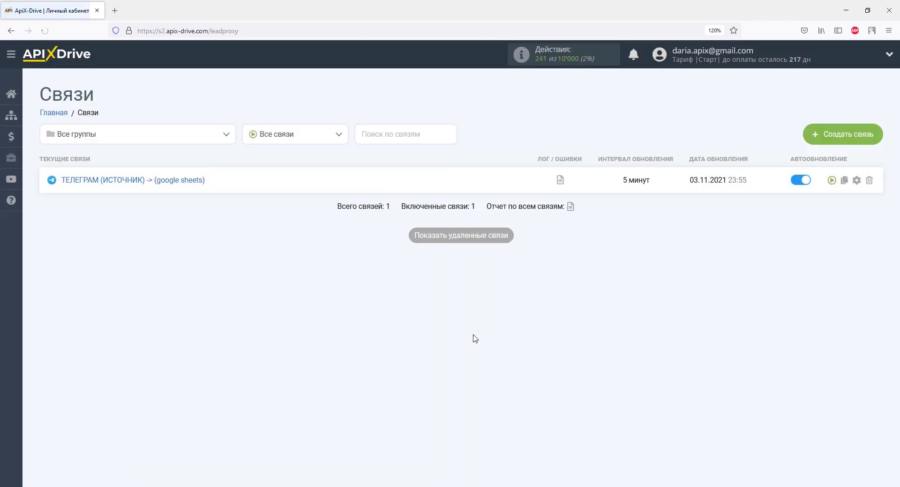